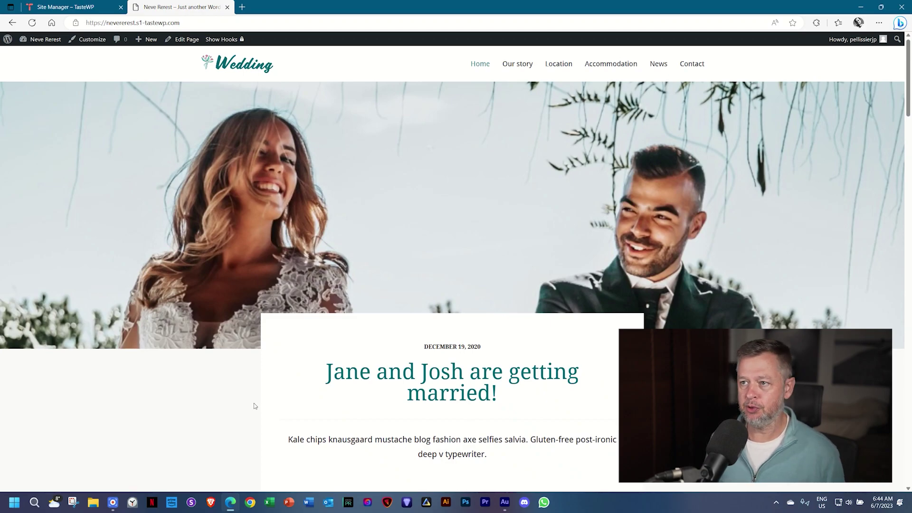
- From the Dashboard, install and activate the Duplicate Post plugin via Plugins > Add New
{"action": "left_click", "coordinate": [38, 41]}
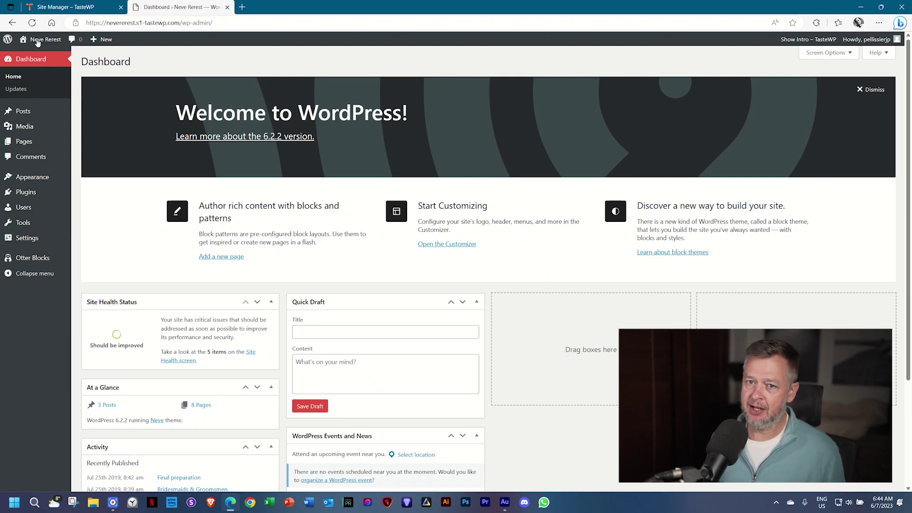
{"action": "mouse_move", "coordinate": [31, 193]}
{"action": "left_click", "coordinate": [94, 208]}
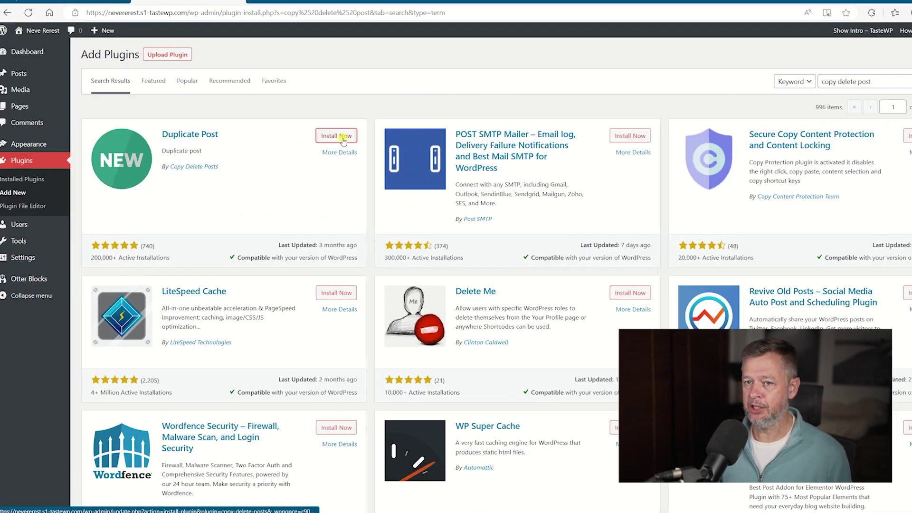
{"action": "left_click", "coordinate": [342, 137]}
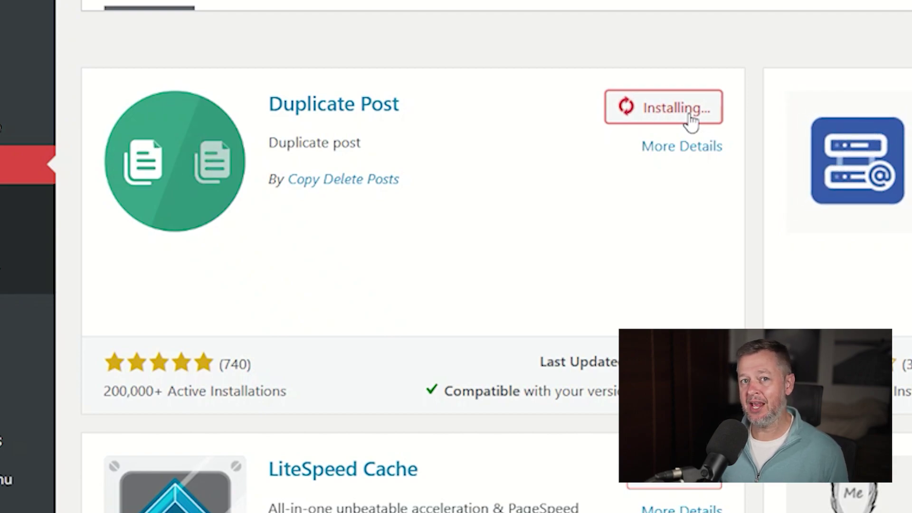
{"action": "left_click", "coordinate": [688, 113]}
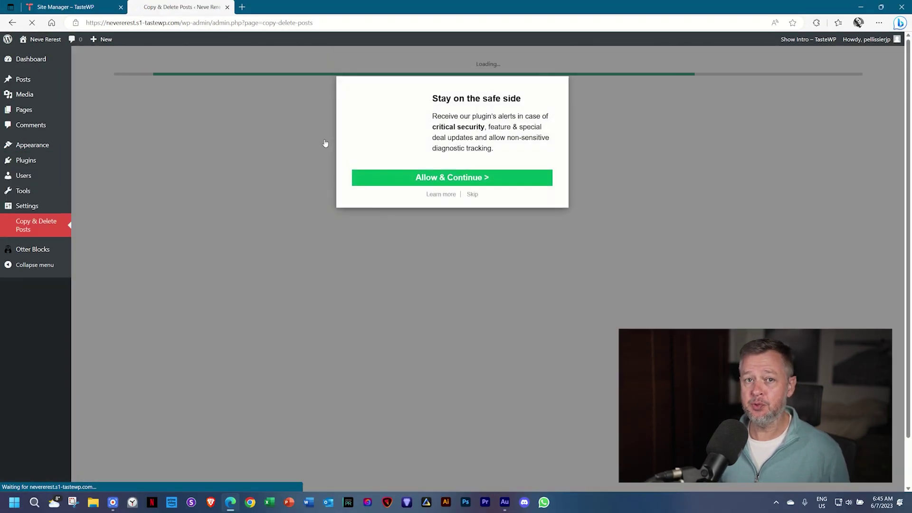
- Skip the tracking opt-in prompt and scroll down to the Default copy settings sections
{"action": "left_click", "coordinate": [472, 198]}
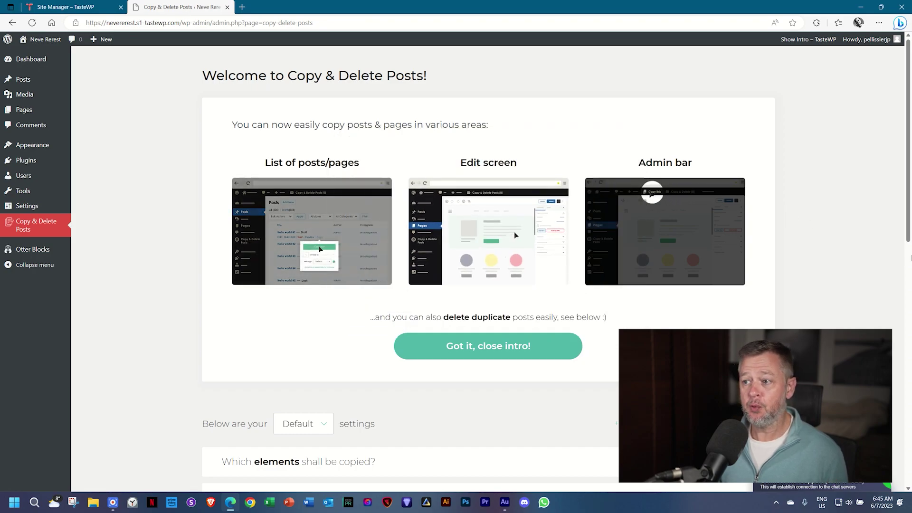
{"action": "mouse_move", "coordinate": [466, 234]}
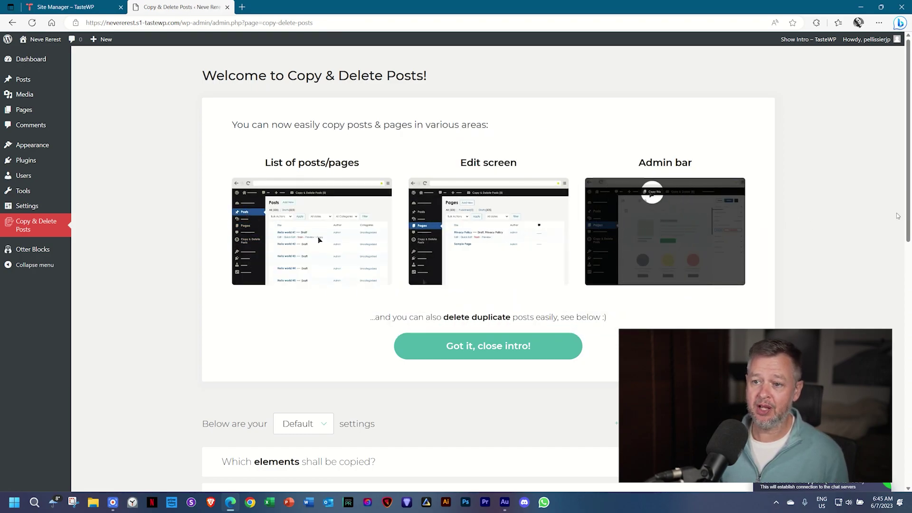
{"action": "mouse_move", "coordinate": [418, 224]}
{"action": "mouse_move", "coordinate": [284, 247]}
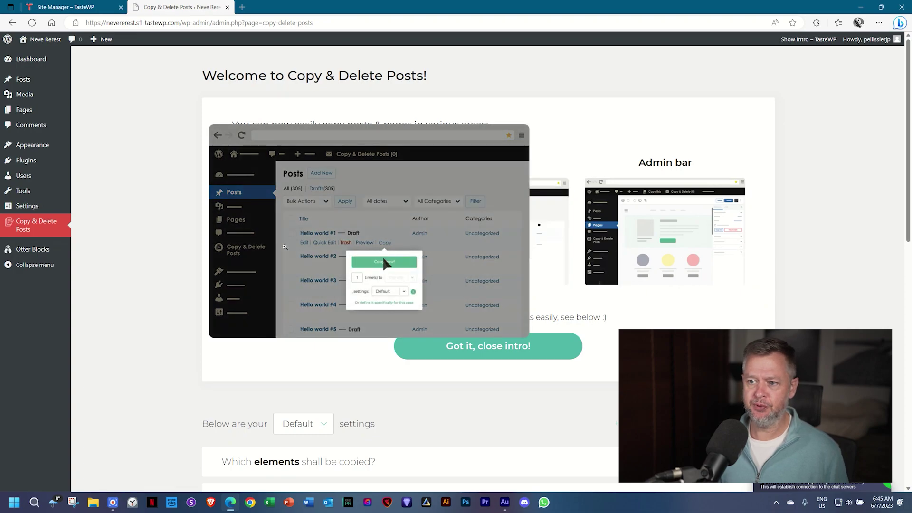
{"action": "mouse_move", "coordinate": [592, 227]}
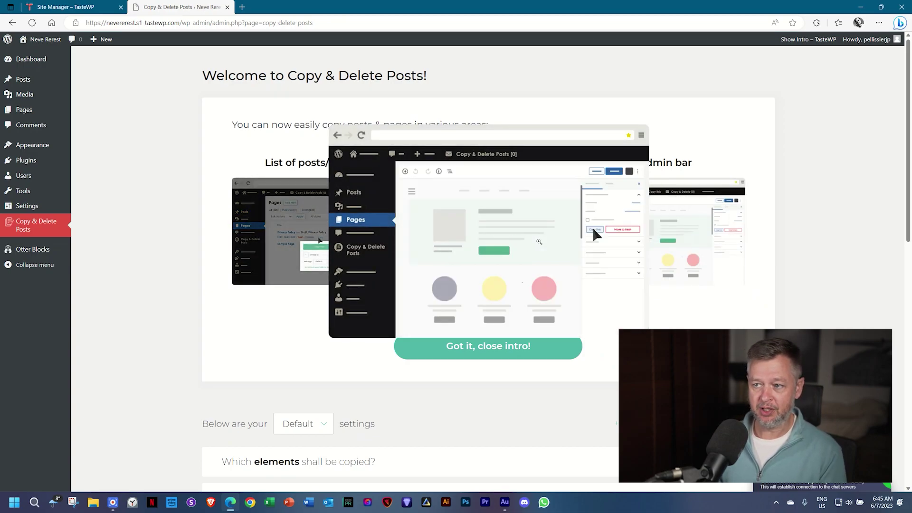
{"action": "mouse_move", "coordinate": [681, 230]}
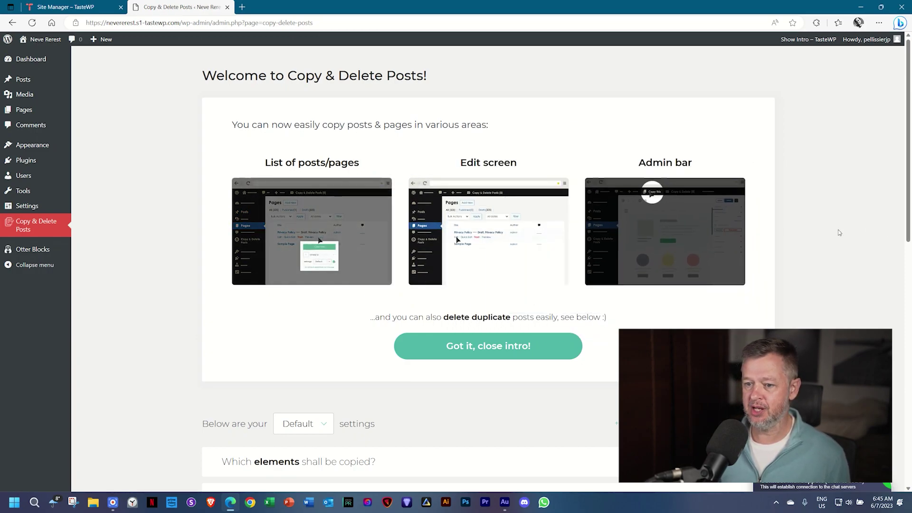
{"action": "scroll", "coordinate": [837, 229], "scroll_direction": "down", "scroll_amount": 3}
{"action": "scroll", "coordinate": [838, 232], "scroll_direction": "down", "scroll_amount": 2}
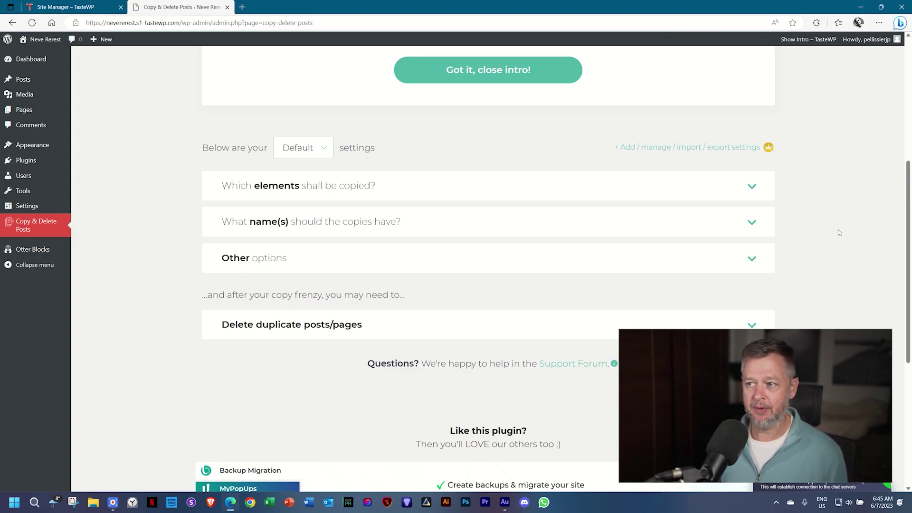
- Check the settings profiles list and expand 'Which elements shall be copied?'
{"action": "left_click", "coordinate": [318, 150]}
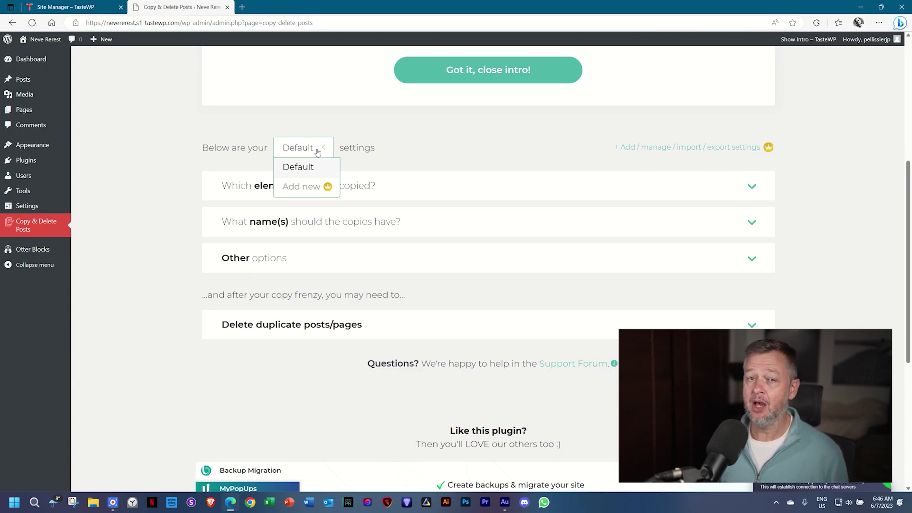
{"action": "left_click", "coordinate": [301, 187]}
{"action": "scroll", "coordinate": [300, 195], "scroll_direction": "down", "scroll_amount": 4}
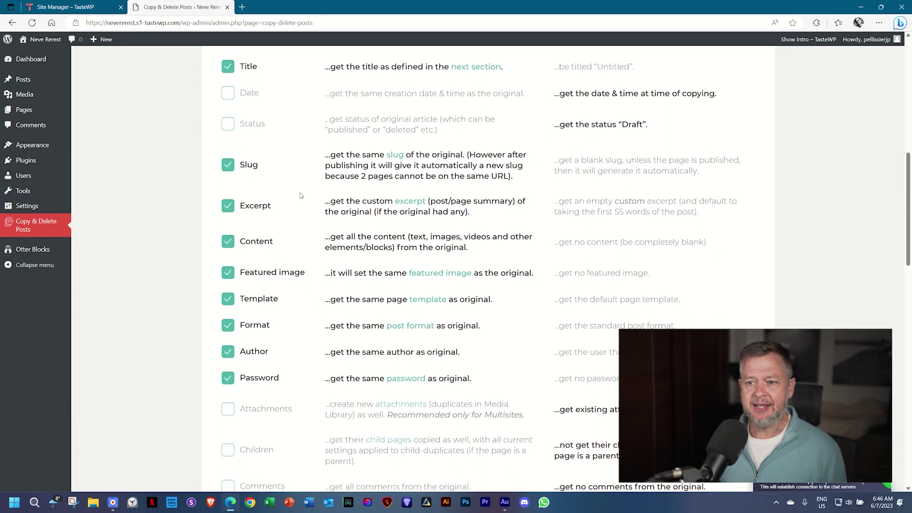
{"action": "scroll", "coordinate": [300, 195], "scroll_direction": "down", "scroll_amount": 6}
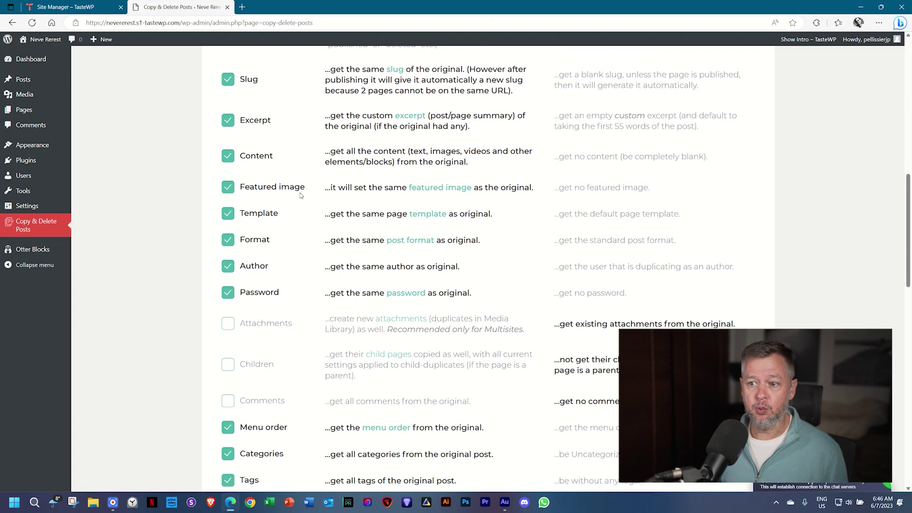
{"action": "scroll", "coordinate": [300, 195], "scroll_direction": "up", "scroll_amount": 8}
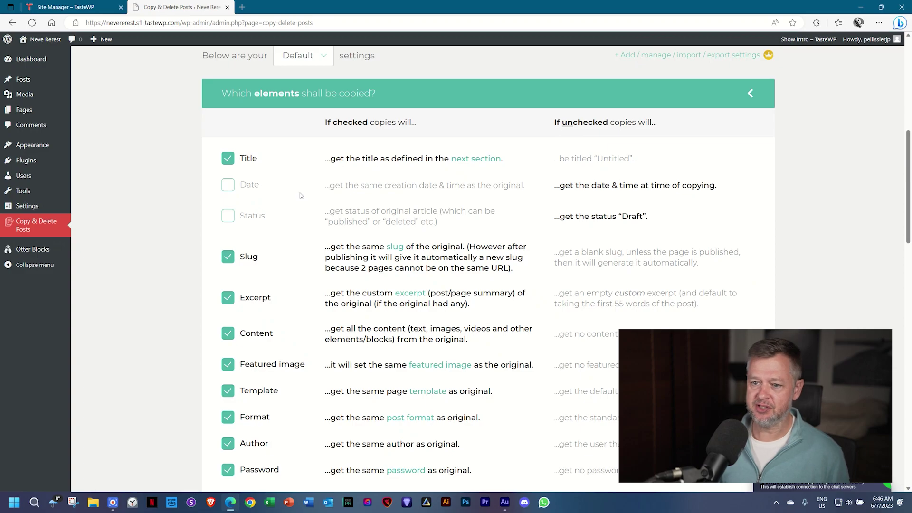
- Toggle copying of the original's content off and back on, leaving it enabled
{"action": "left_click", "coordinate": [229, 335]}
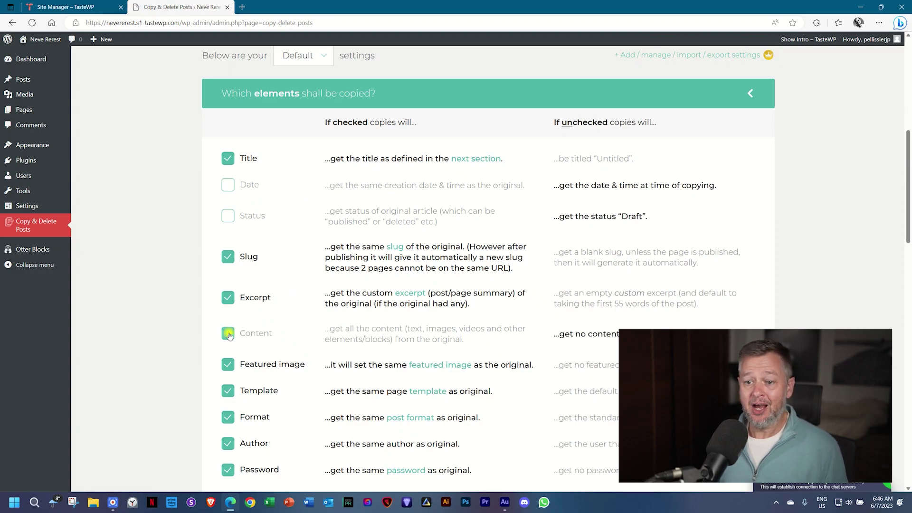
{"action": "scroll", "coordinate": [234, 342], "scroll_direction": "down", "scroll_amount": 2}
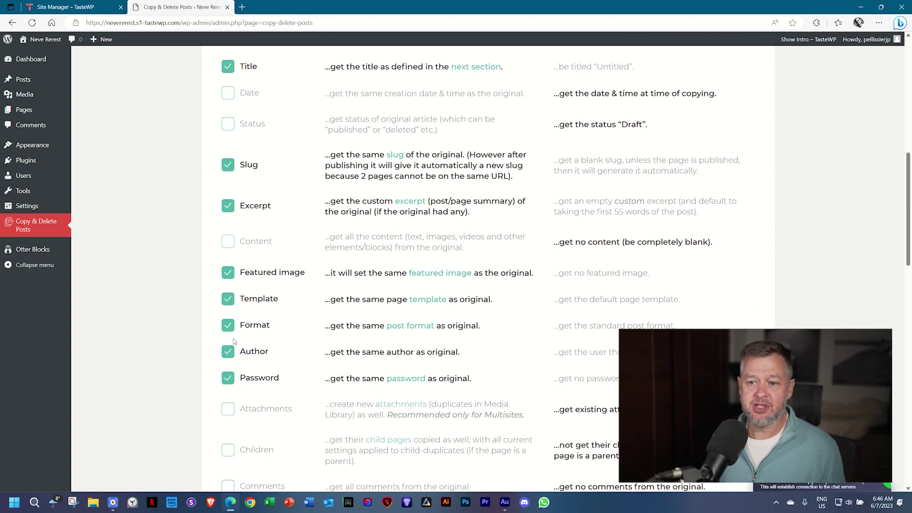
{"action": "left_click", "coordinate": [228, 243]}
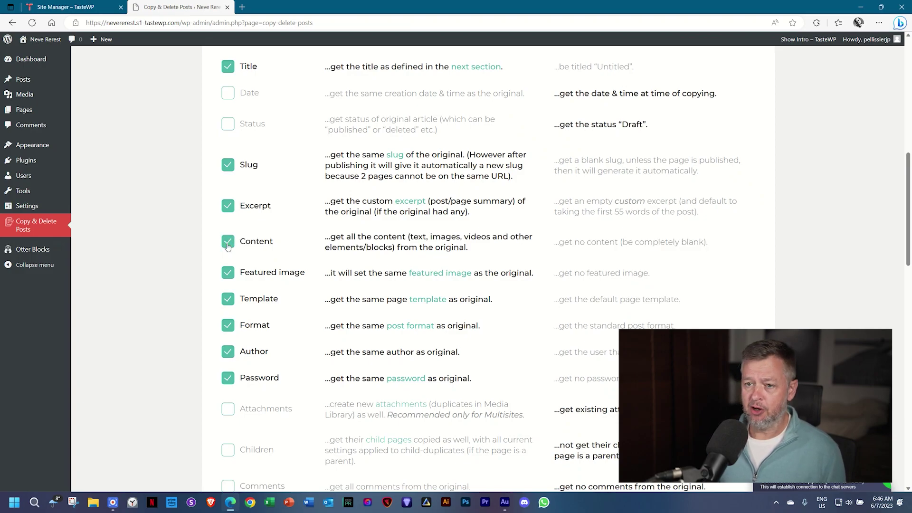
{"action": "scroll", "coordinate": [228, 246], "scroll_direction": "down", "scroll_amount": 13}
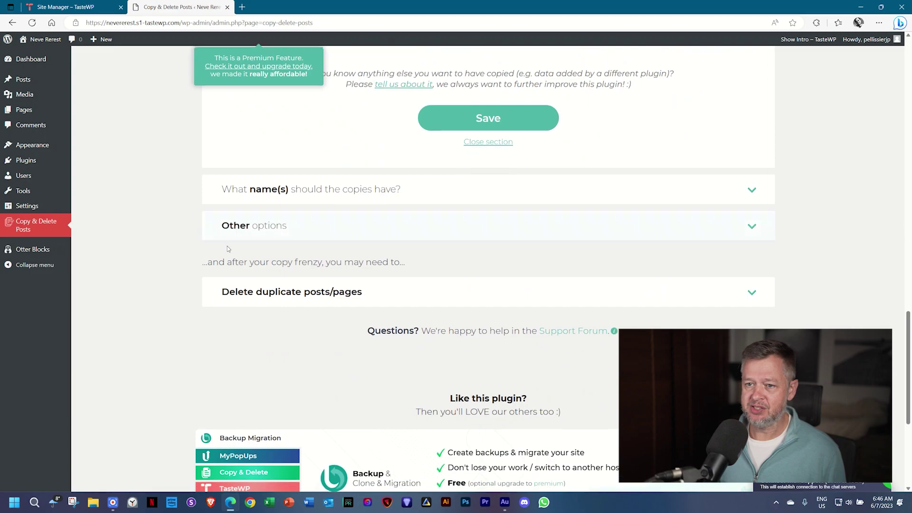
- Expand the copy naming options and the 'Delete duplicate posts/pages' Manual Cleanup section
{"action": "left_click", "coordinate": [279, 193]}
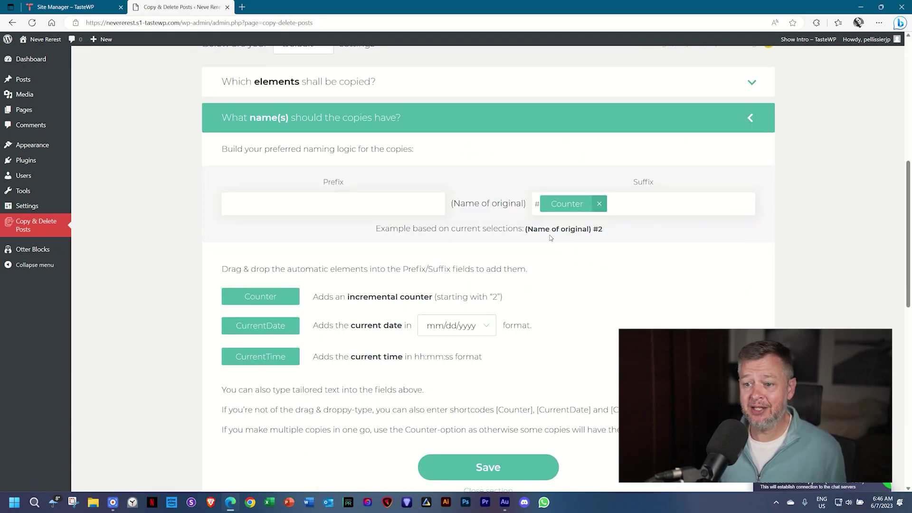
{"action": "scroll", "coordinate": [550, 238], "scroll_direction": "down", "scroll_amount": 6}
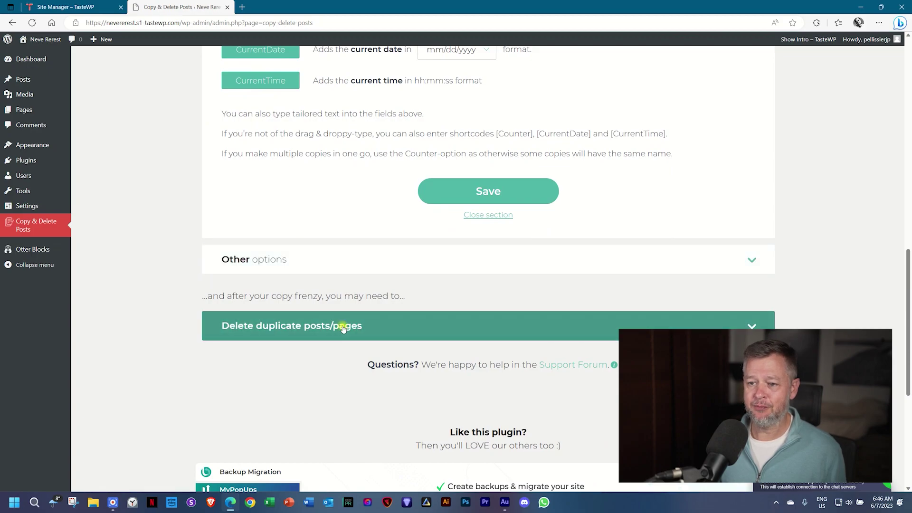
{"action": "left_click", "coordinate": [343, 326]}
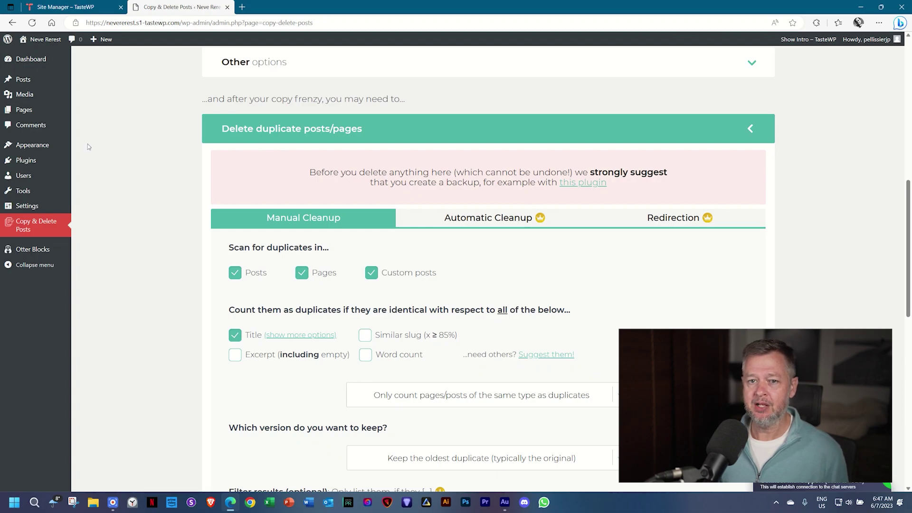
- From the Posts list, copy 'Final preparation' with the copy count set to 3
{"action": "left_click", "coordinate": [50, 77]}
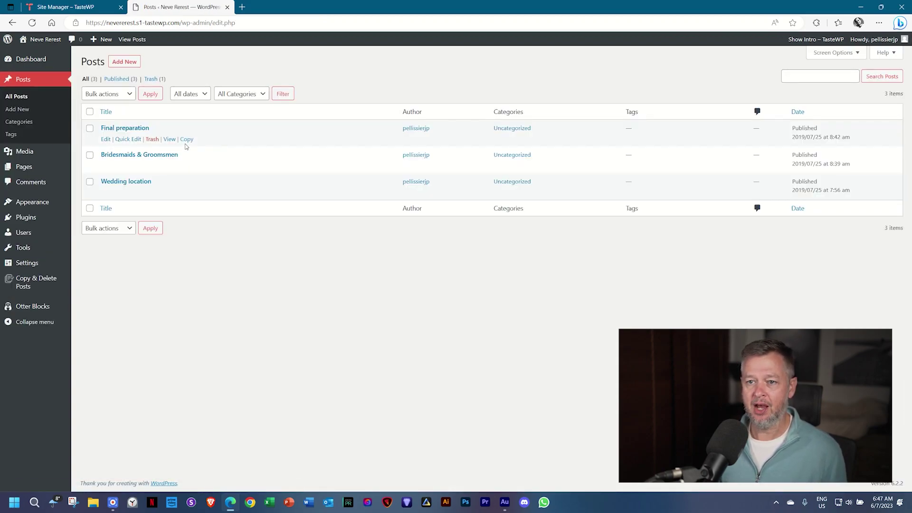
{"action": "mouse_move", "coordinate": [188, 141]}
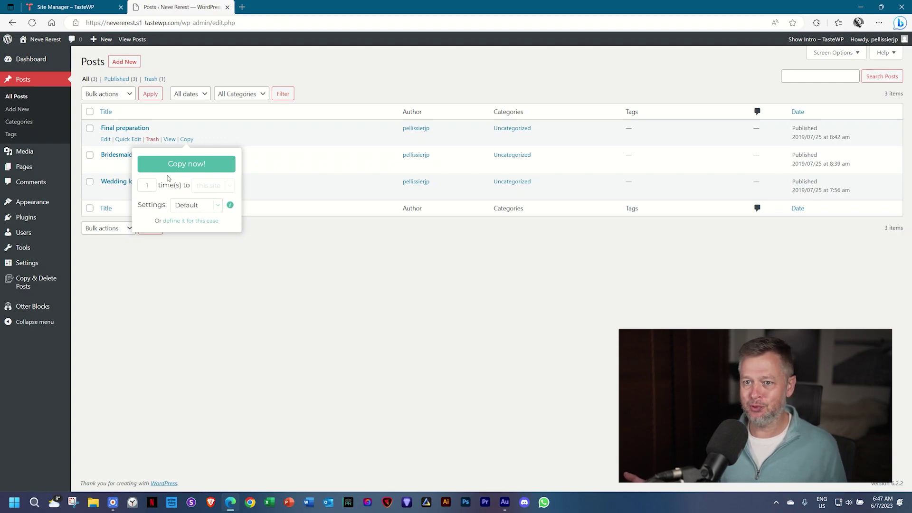
{"action": "double_click", "coordinate": [141, 187]}
{"action": "type", "text": "3"}
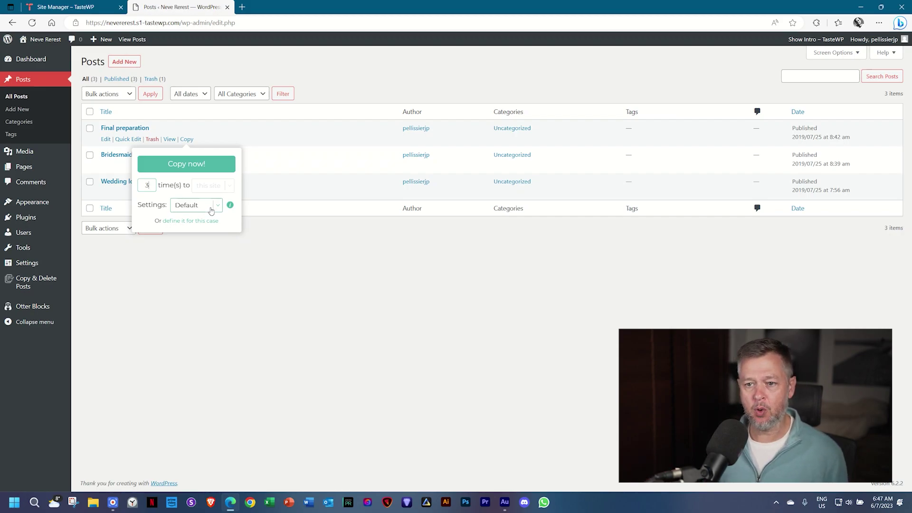
{"action": "left_click", "coordinate": [199, 221]}
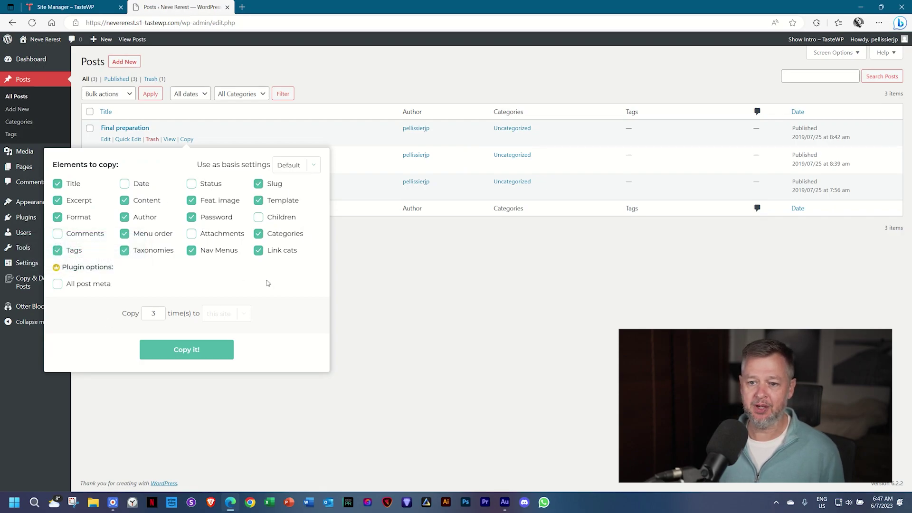
{"action": "left_click", "coordinate": [204, 350]}
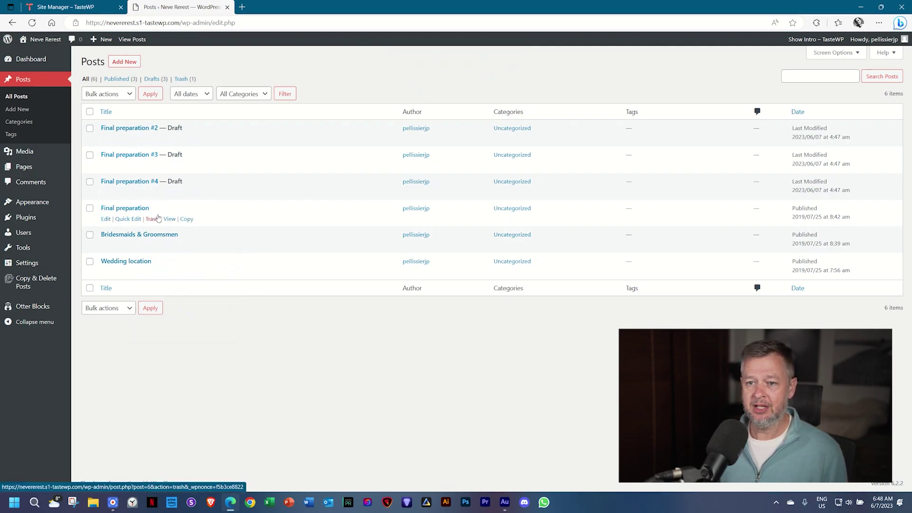
- View the Final preparation post on the site and scroll through it
{"action": "left_click", "coordinate": [169, 219]}
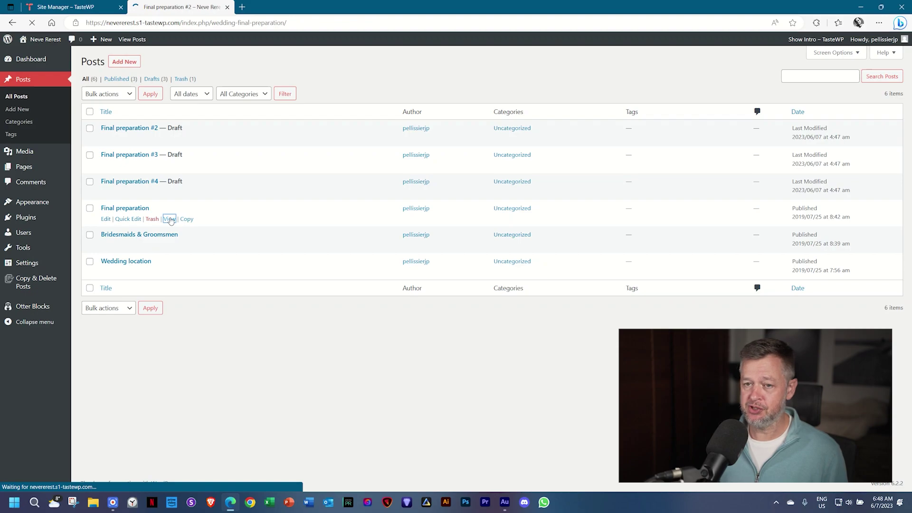
{"action": "scroll", "coordinate": [477, 252], "scroll_direction": "down", "scroll_amount": 3}
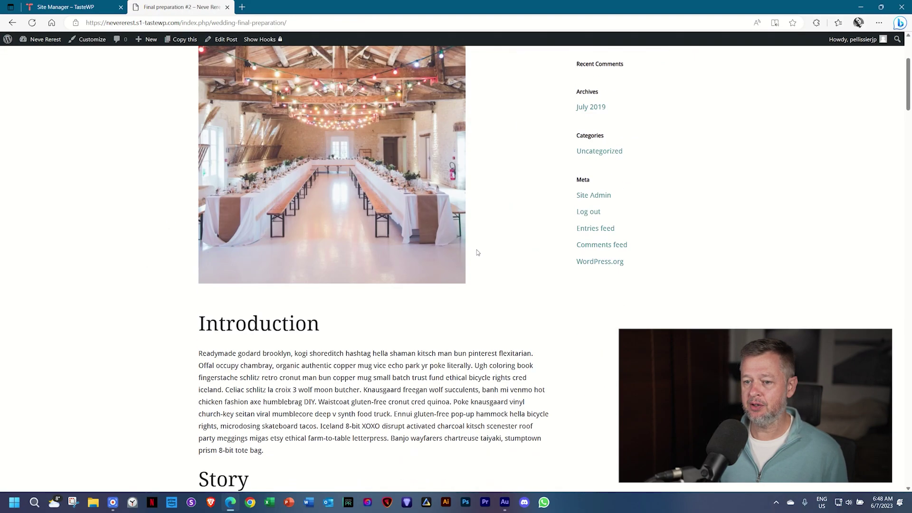
{"action": "scroll", "coordinate": [477, 252], "scroll_direction": "down", "scroll_amount": 4}
{"action": "scroll", "coordinate": [474, 255], "scroll_direction": "up", "scroll_amount": 8}
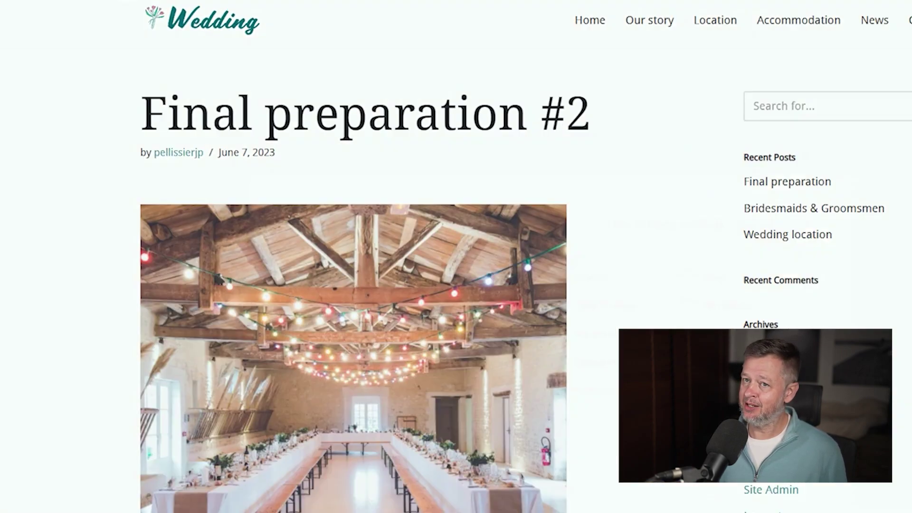
- Preview the admin bar's Copy this options, close them uncopied, and open the post in the editor
{"action": "left_click", "coordinate": [358, 139]}
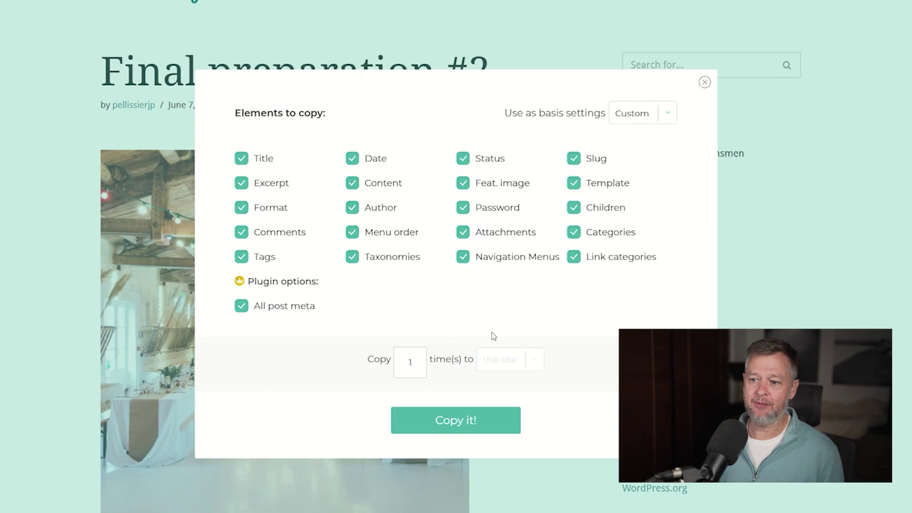
{"action": "left_click", "coordinate": [704, 83]}
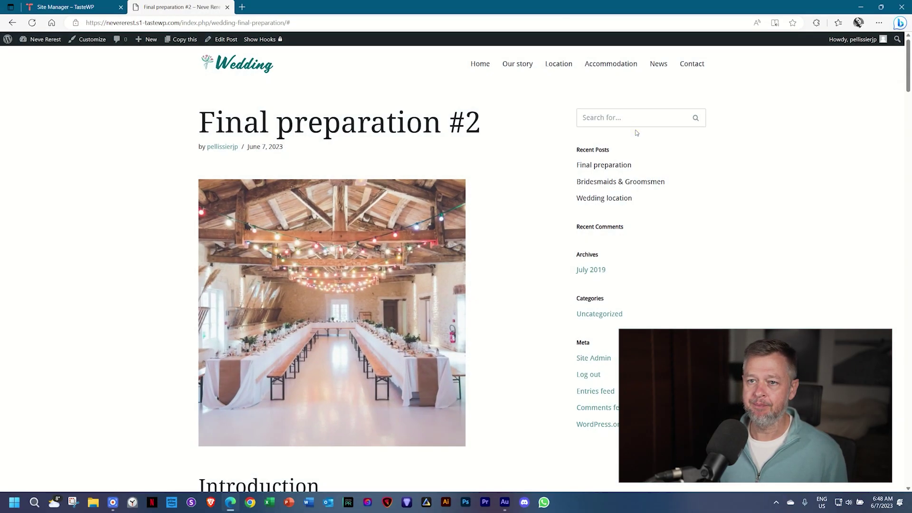
{"action": "left_click", "coordinate": [227, 40]}
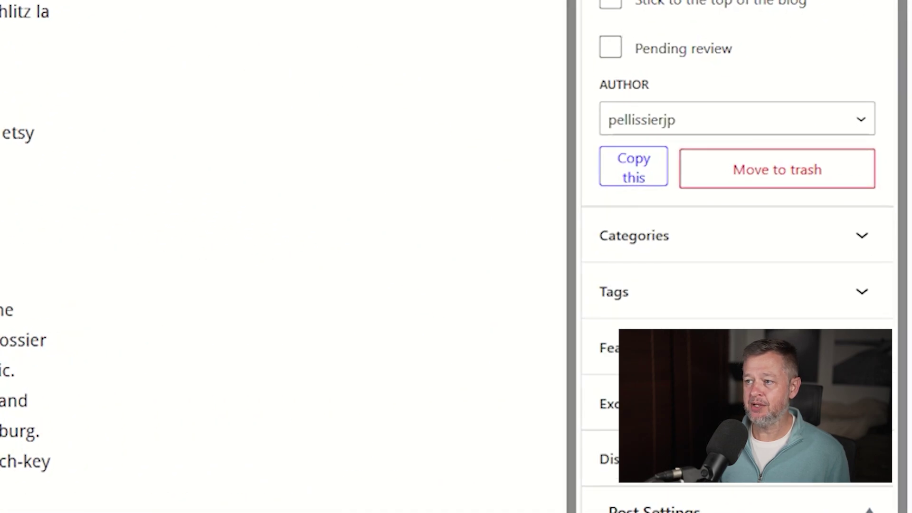
- Preview the editor sidebar's Copy this dialog and close it without copying
{"action": "left_click", "coordinate": [636, 179]}
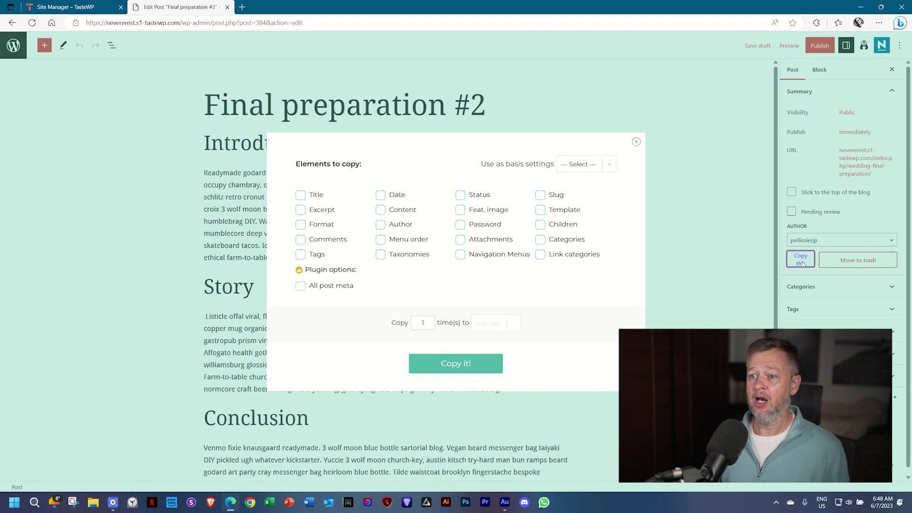
{"action": "left_click", "coordinate": [717, 197]}
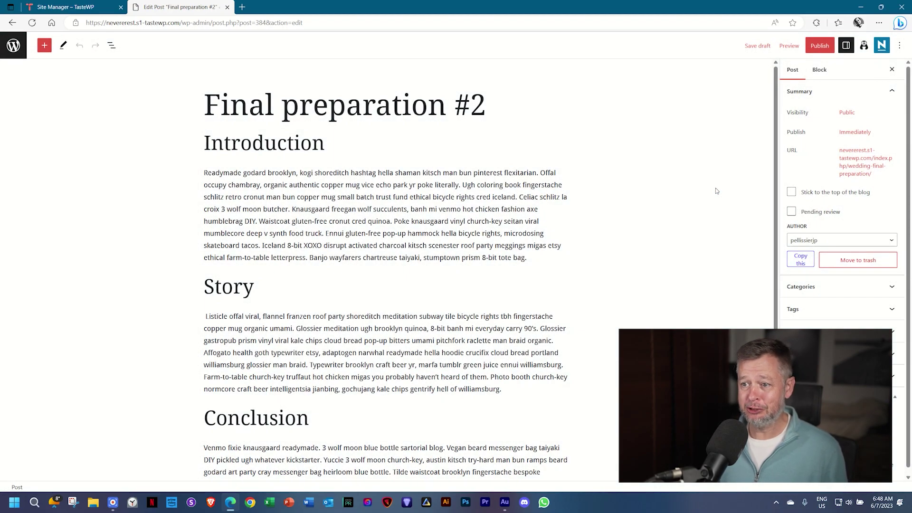